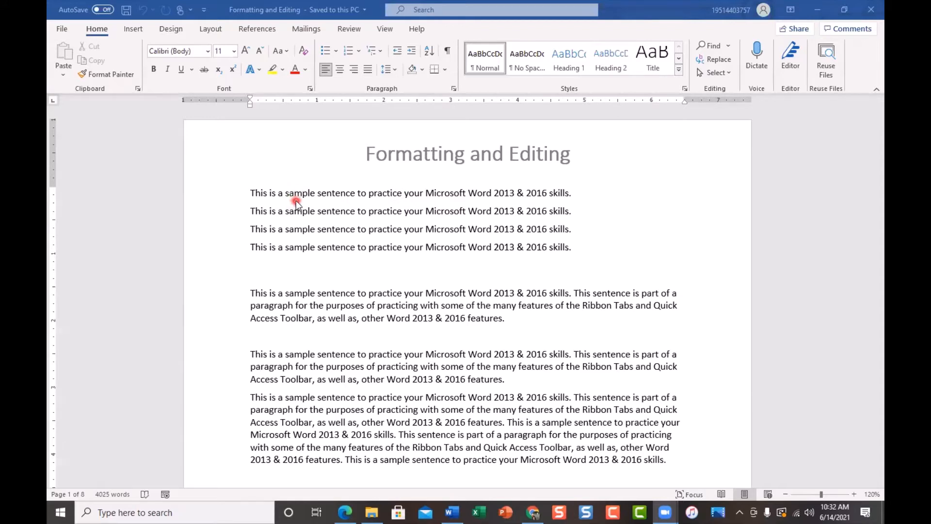
Make the word "sample" in the first sentence bold and italic.
double_click(295, 193)
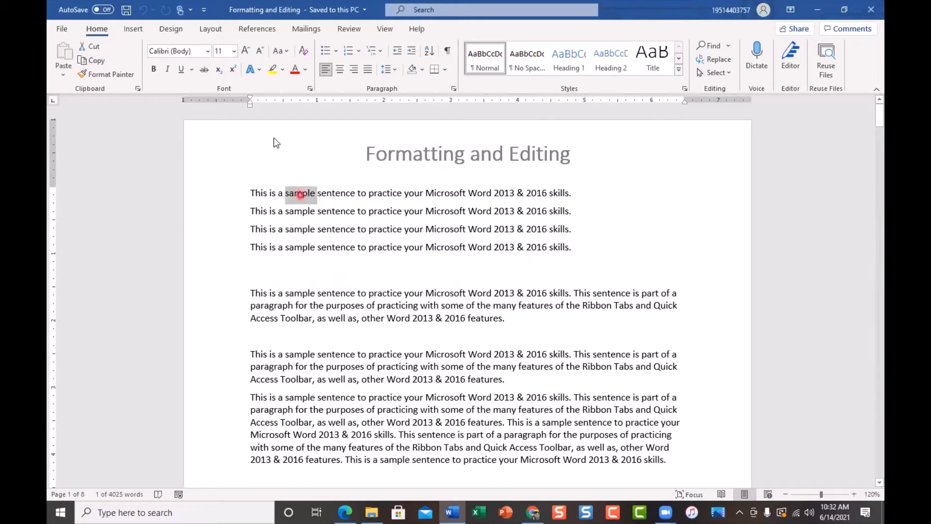
left_click(153, 68)
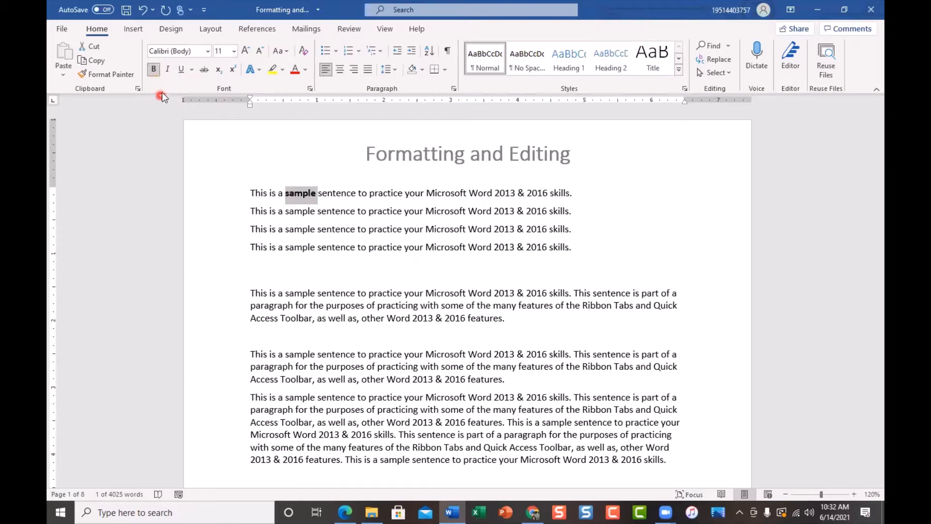
left_click(168, 69)
left_click(341, 195)
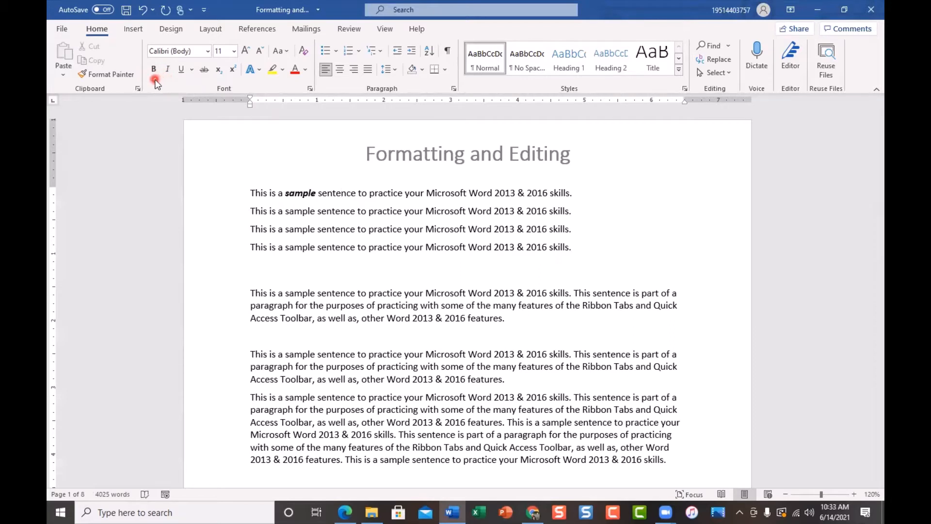
Set the word "sample" in the first sentence to the standard red font colour and size 16.
left_click(298, 193)
double_click(298, 194)
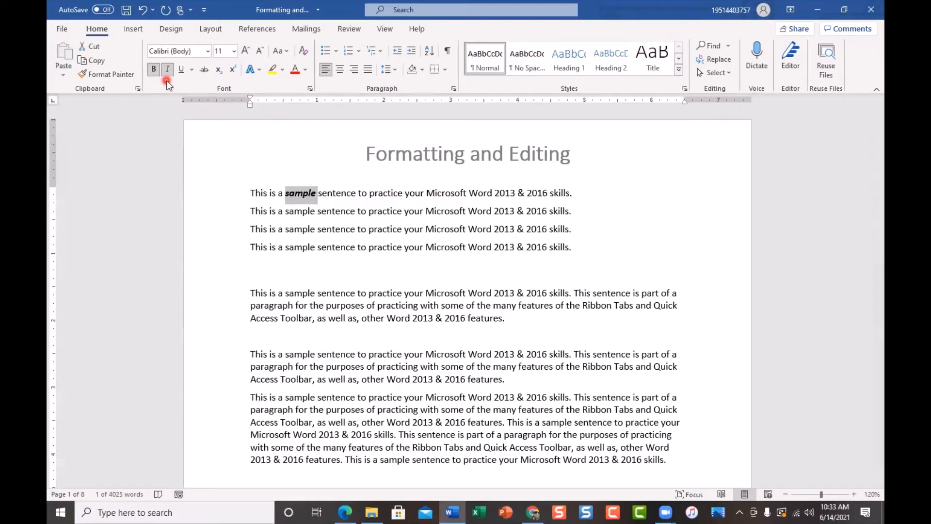
left_click(307, 74)
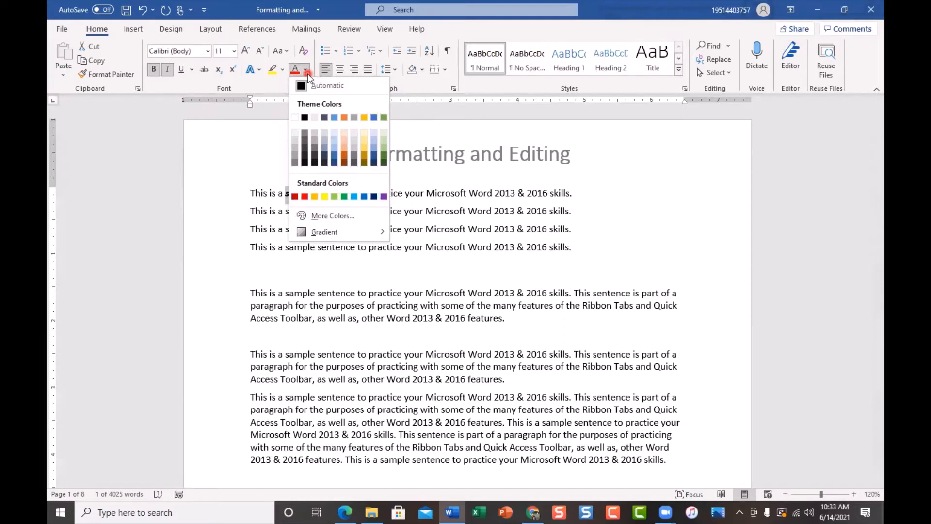
left_click(305, 196)
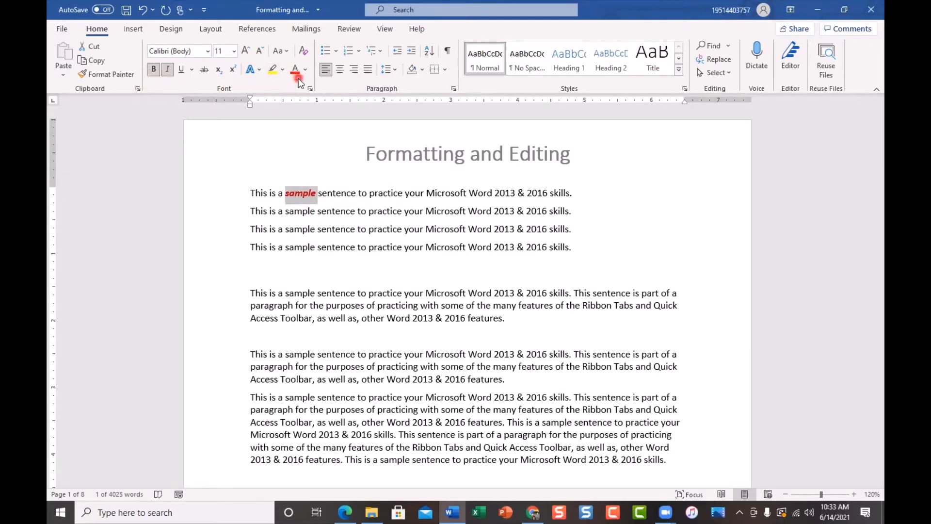
left_click(235, 53)
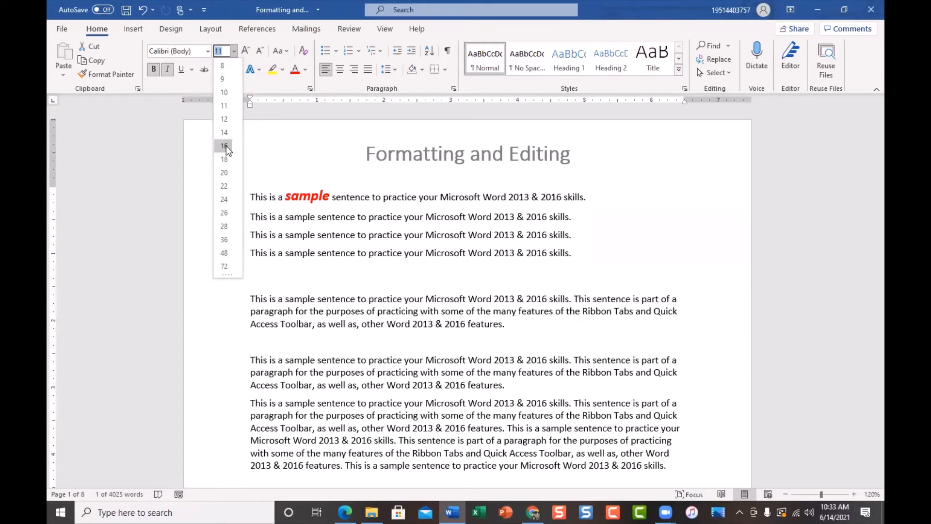
left_click(226, 146)
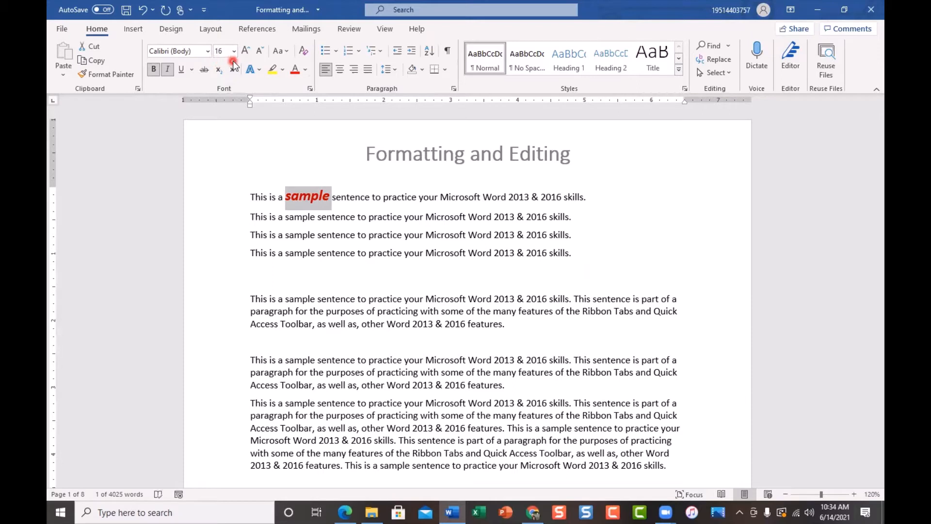
left_click(208, 53)
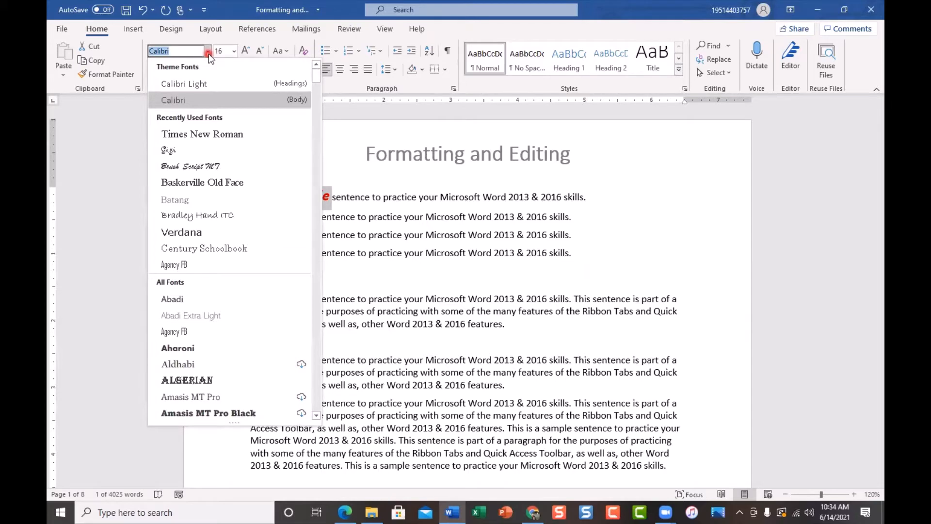
scroll(262, 243, "down", 5)
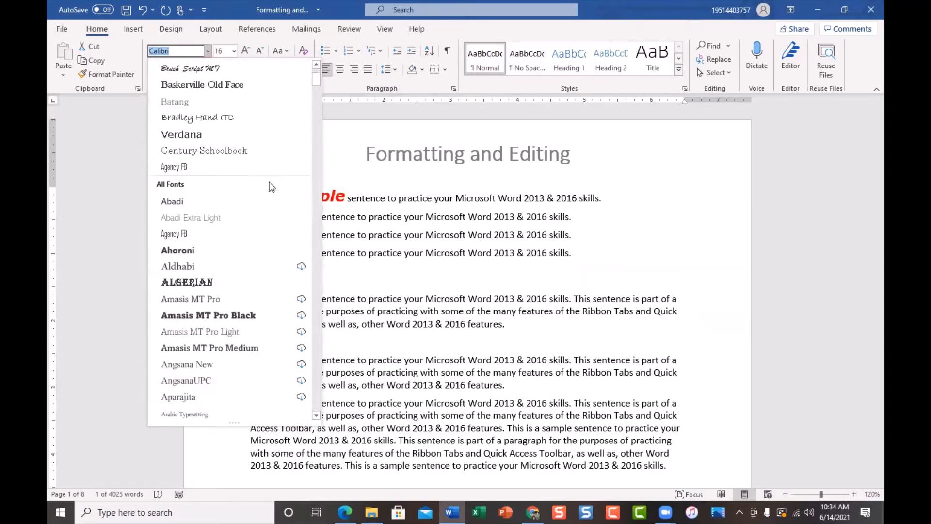
scroll(262, 256, "down", 10)
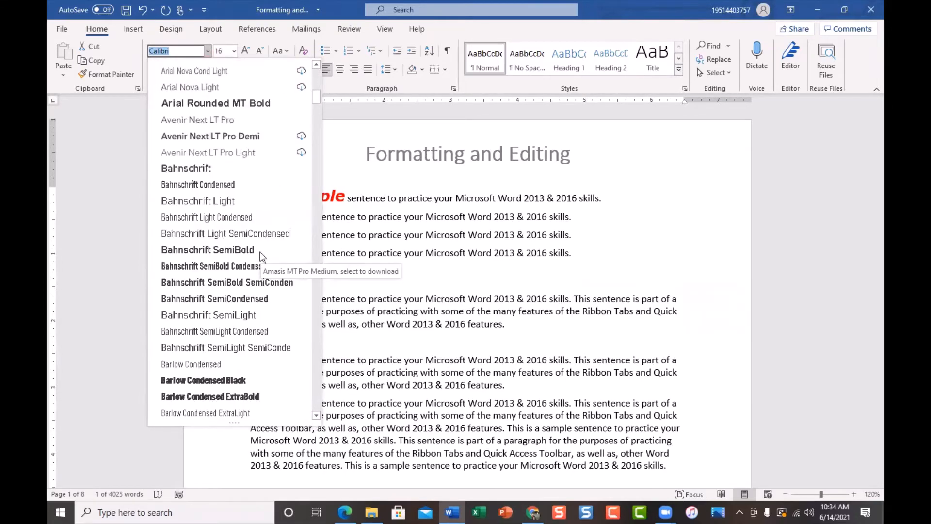
scroll(262, 256, "down", 10)
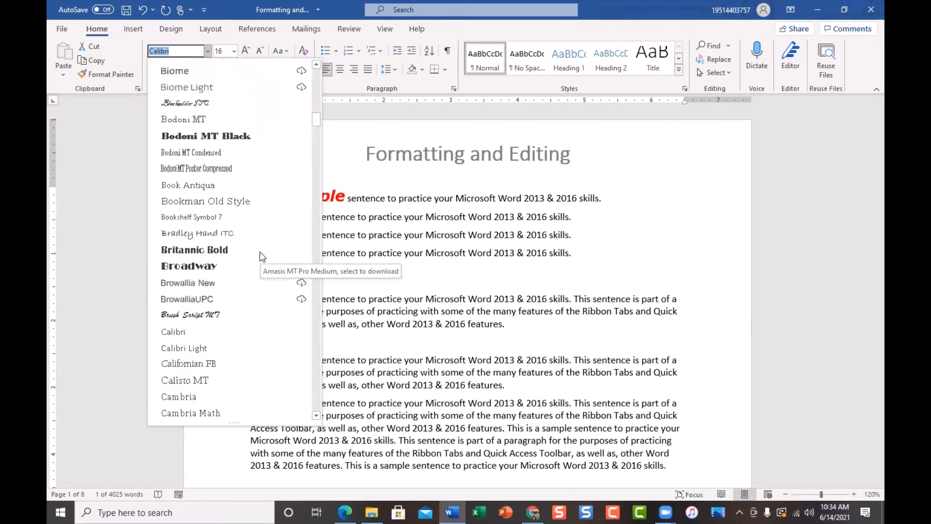
scroll(262, 255, "up", 2)
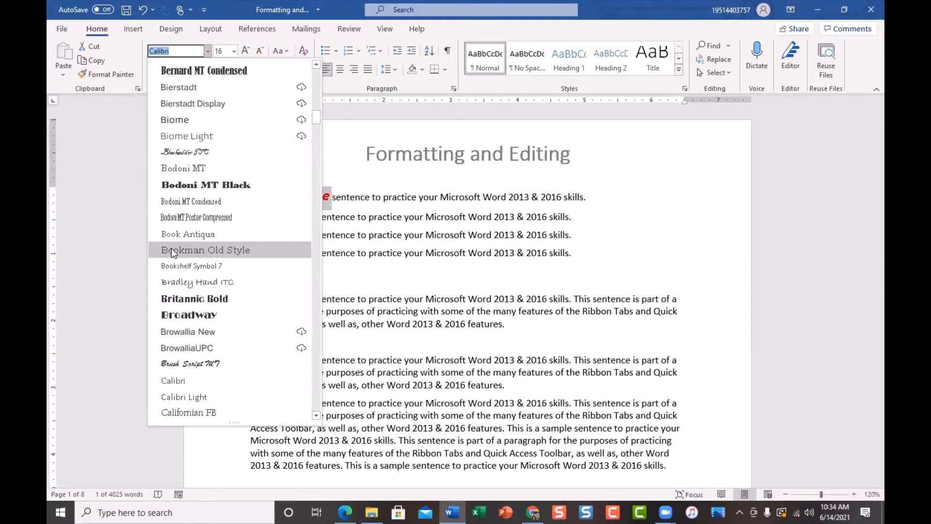
left_click(381, 212)
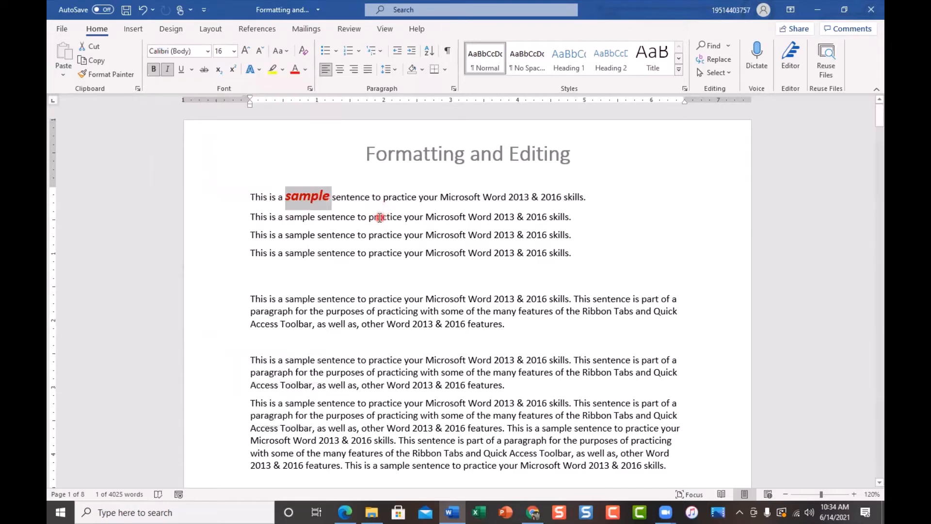
Change the font of the red word "sample" in the first sentence to Algerian.
right_click(328, 206)
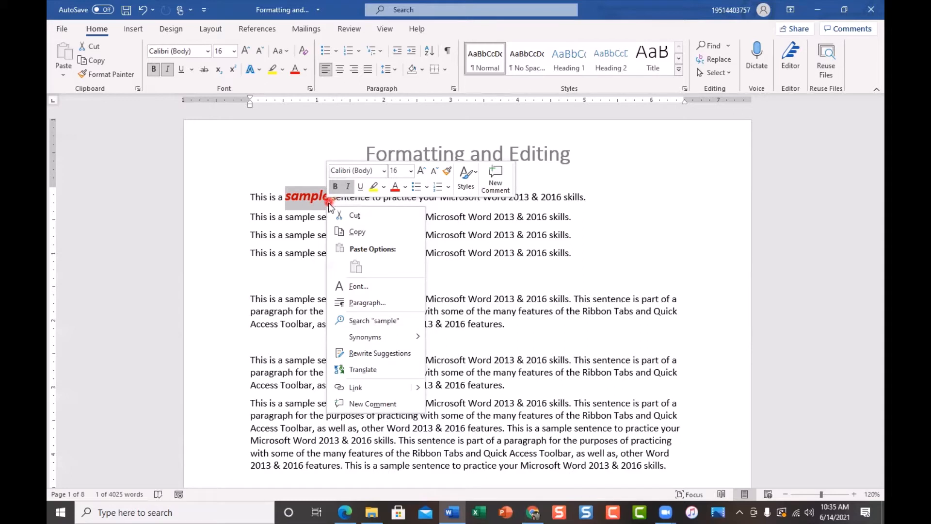
left_click(384, 171)
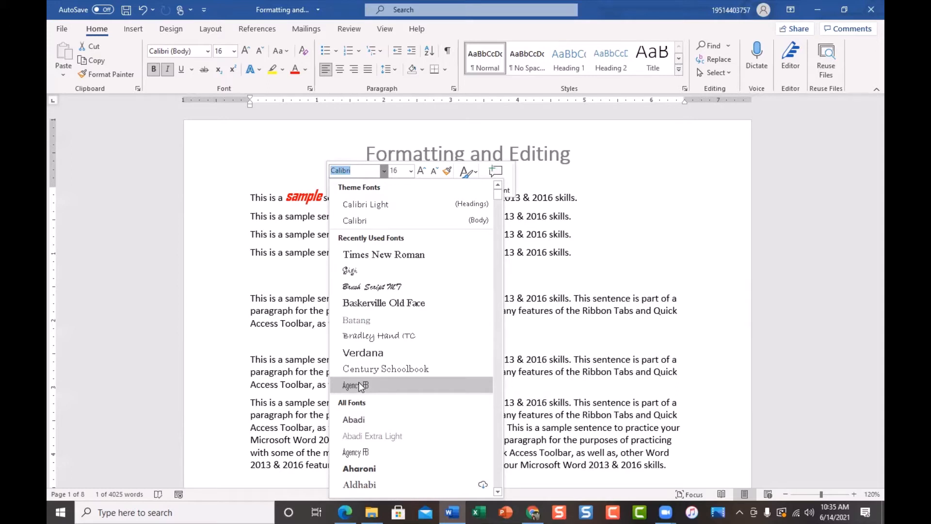
scroll(415, 415, "down", 3)
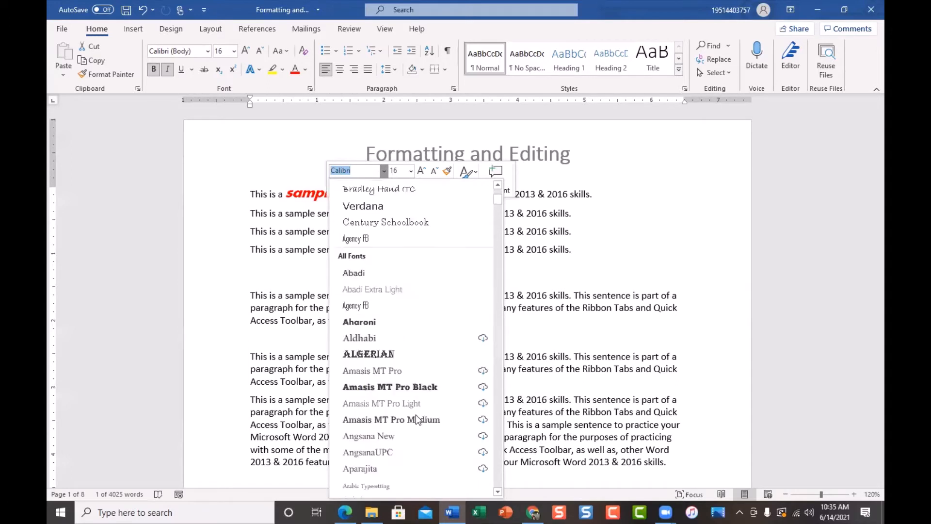
left_click(406, 357)
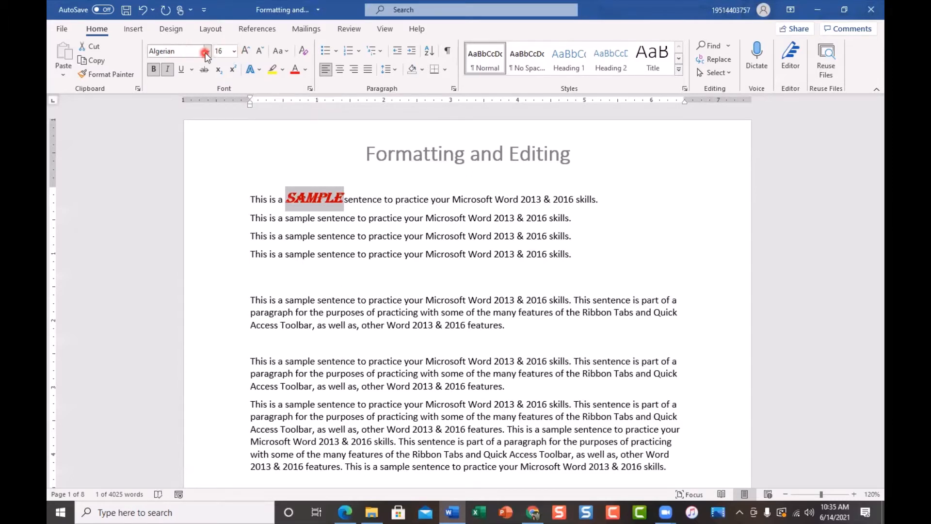
left_click(390, 255)
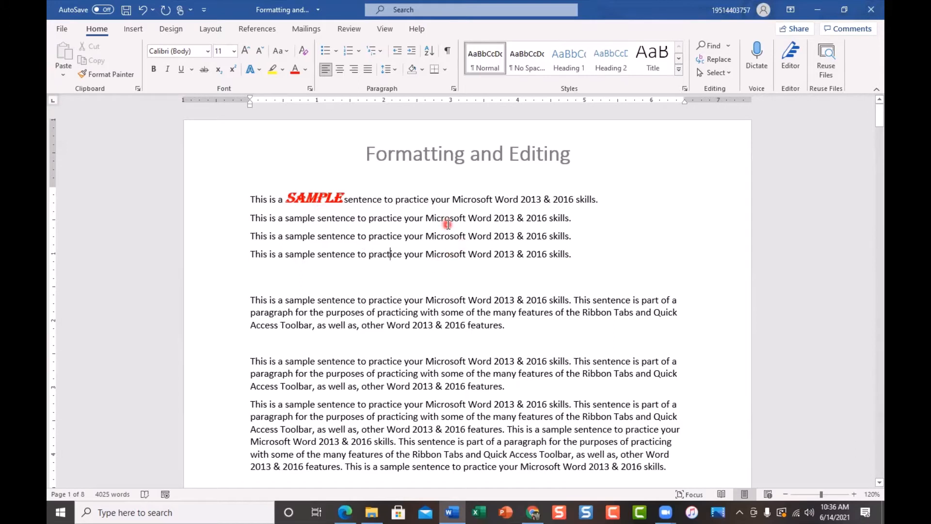
double_click(447, 256)
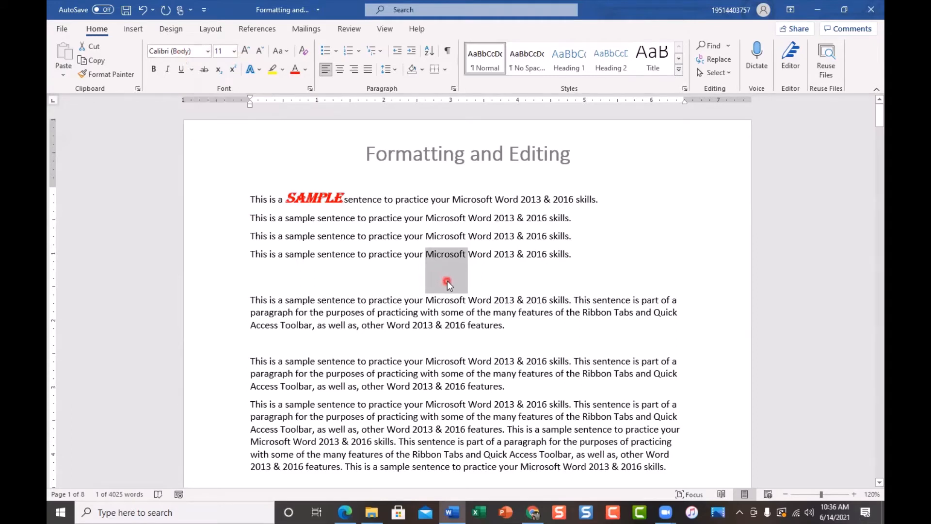
left_click(406, 341)
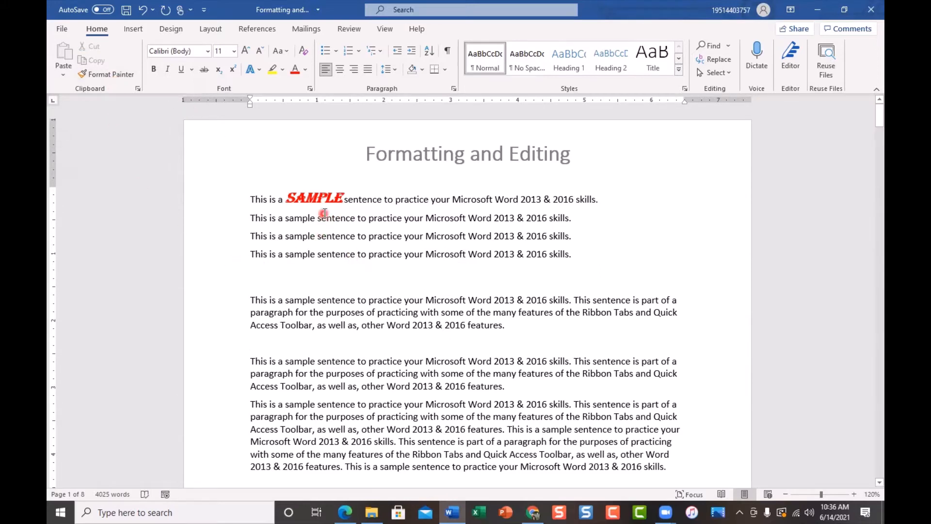
left_click(316, 199)
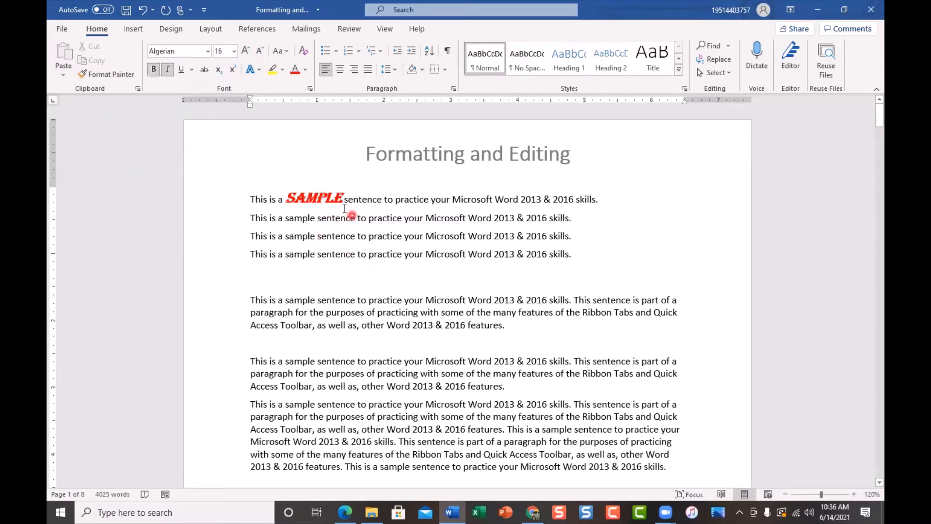
left_click(321, 236)
left_click(288, 198)
left_click_drag(288, 198, 344, 198)
left_click(341, 254)
Copy the formatting of the red word "sample" onto "Microsoft" in the fourth sentence with Format Painter.
left_click(312, 199)
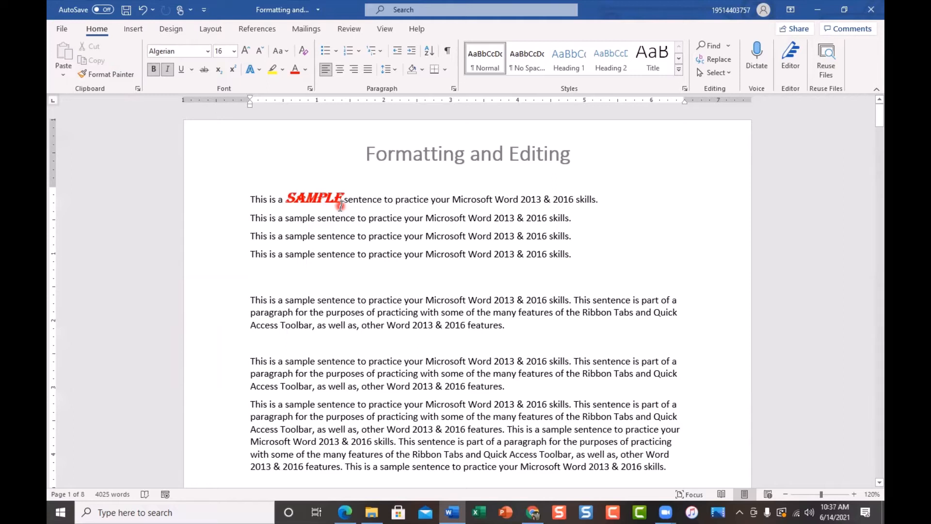
left_click(94, 75)
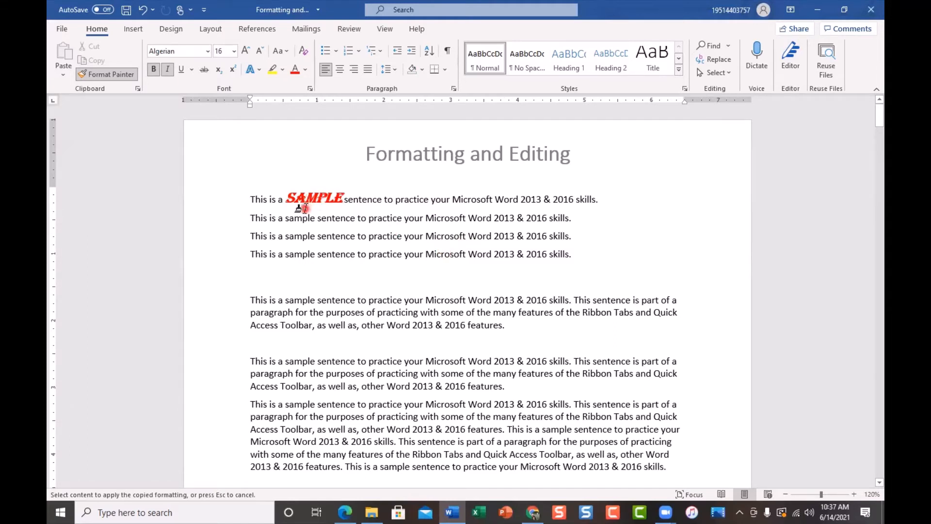
left_click(442, 252)
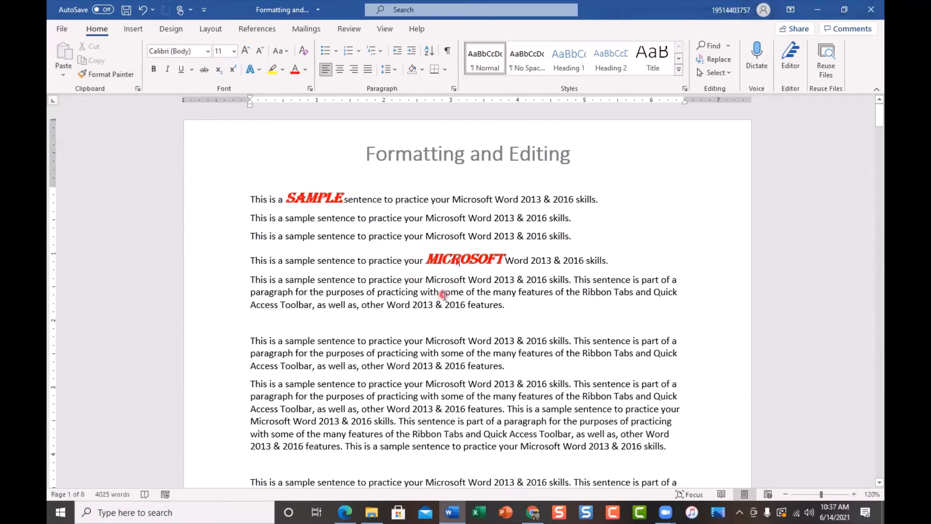
left_click(460, 261)
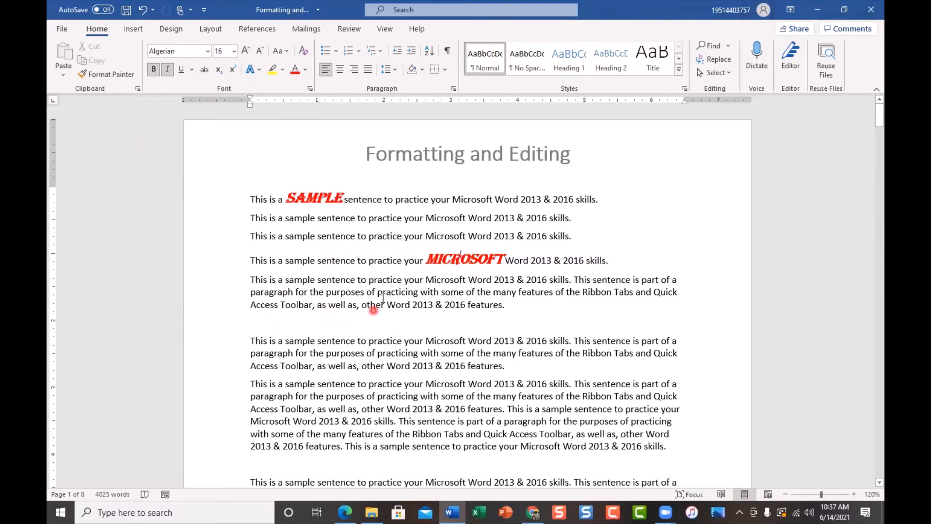
left_click(328, 222)
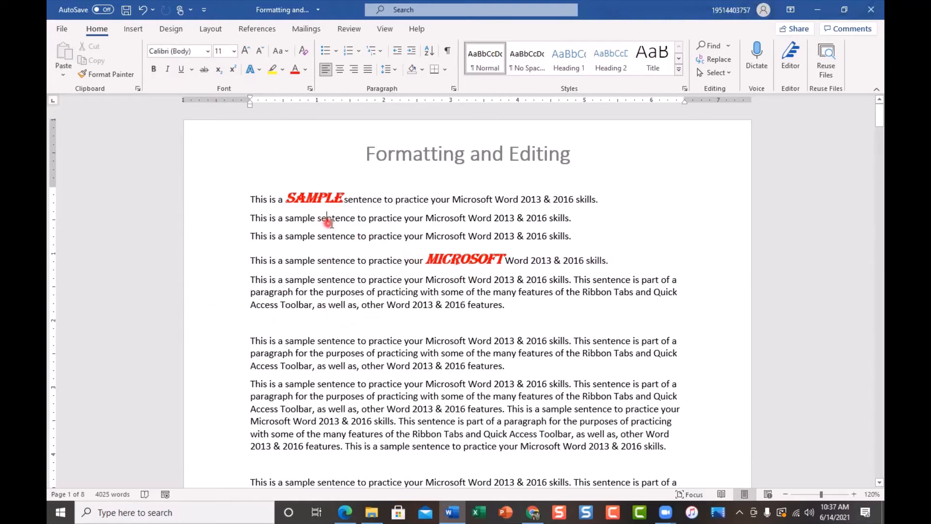
left_click(332, 280)
Lock Format Painter on the first line's red "sample" and paint "Word", the second "as", "Toolbar" and "sample sentence to practice" in the first paragraph below.
left_click(314, 194)
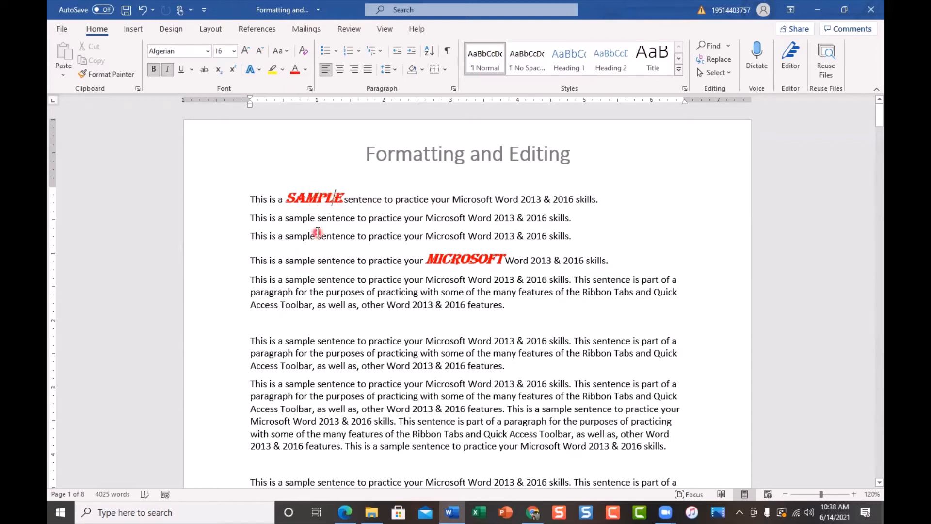
left_click(331, 205)
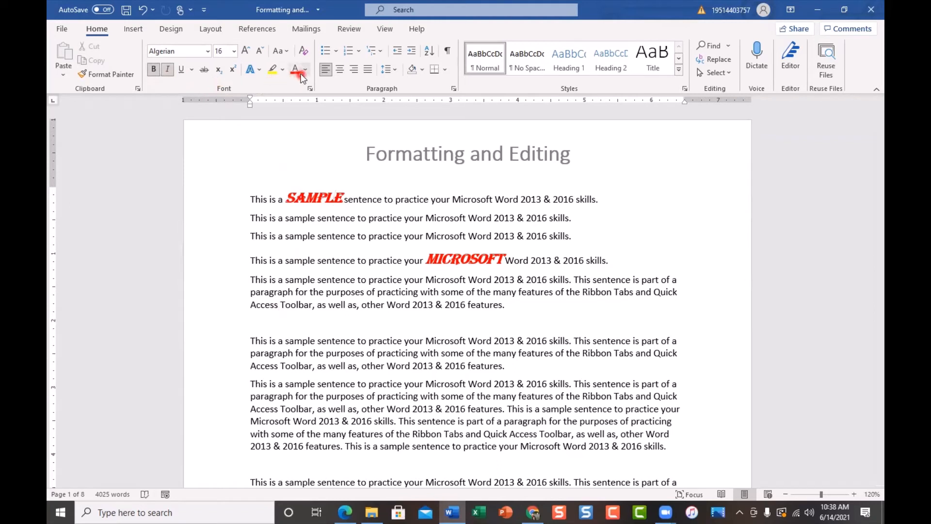
left_click(182, 51)
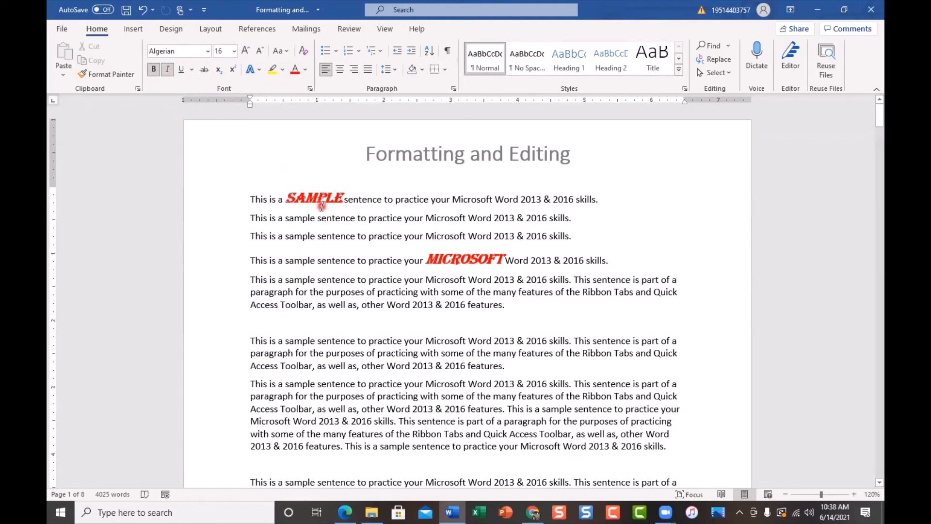
left_click(104, 75)
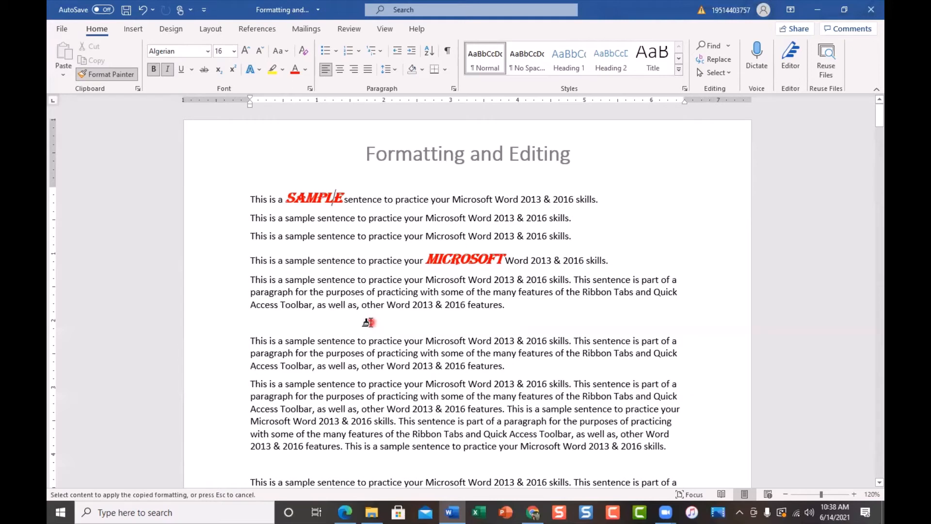
left_click(394, 307)
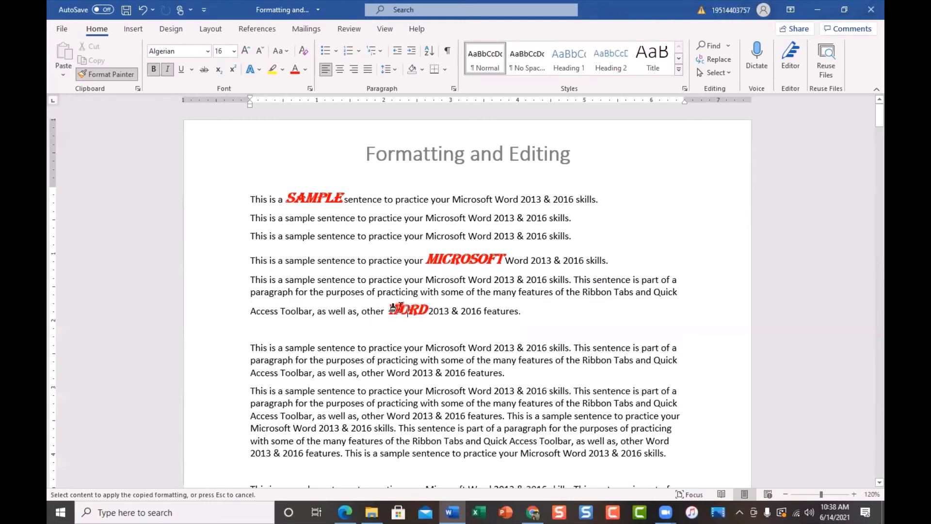
left_click(353, 309)
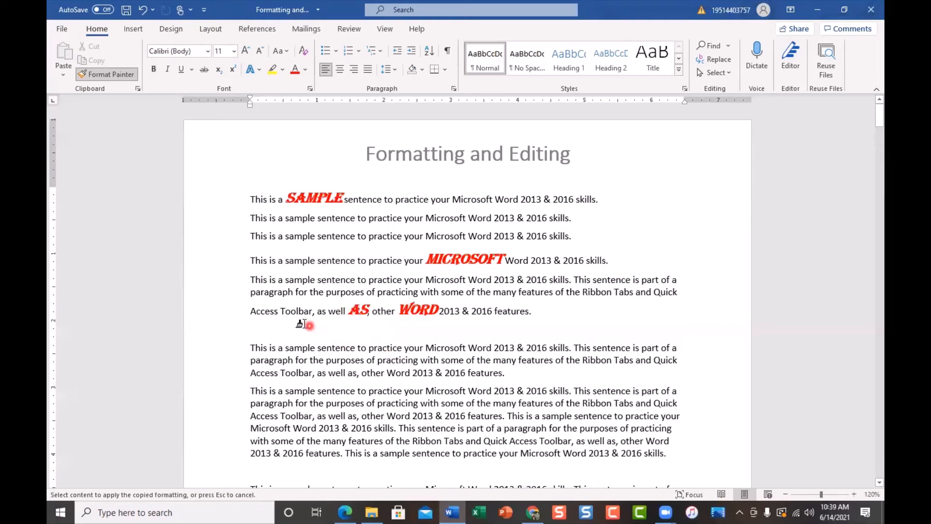
left_click(288, 310)
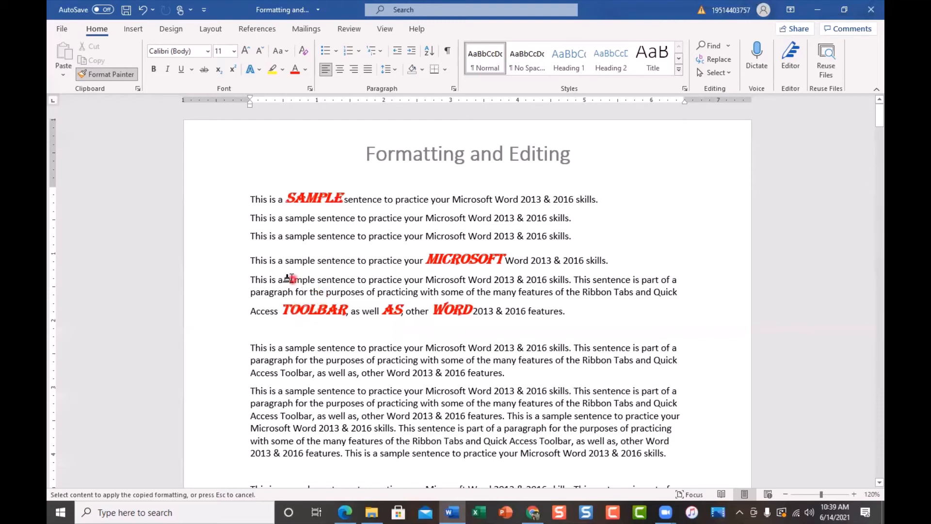
left_click_drag(285, 280, 390, 281)
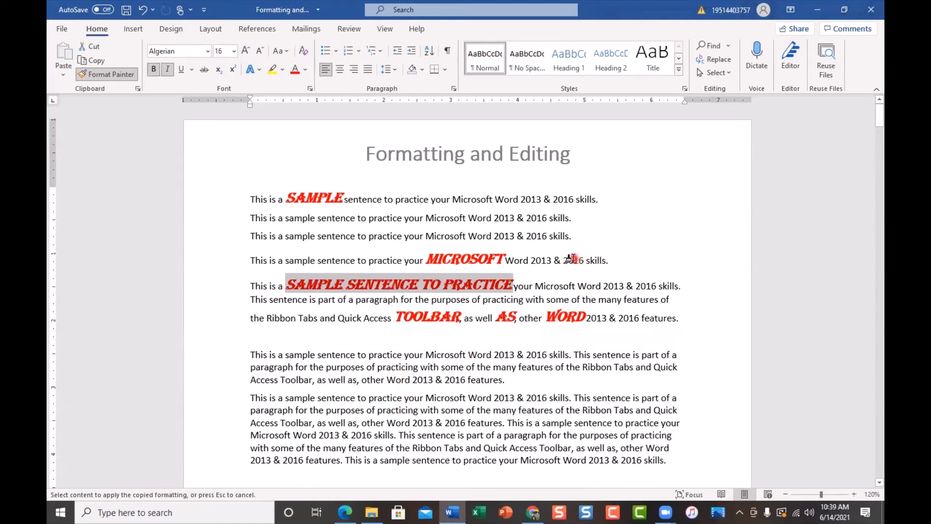
Paint the copied formatting onto "2016" in the fourth sentence and "2013" in the second sentence, and turn off Format Painter.
left_click(573, 259)
left_click(502, 219)
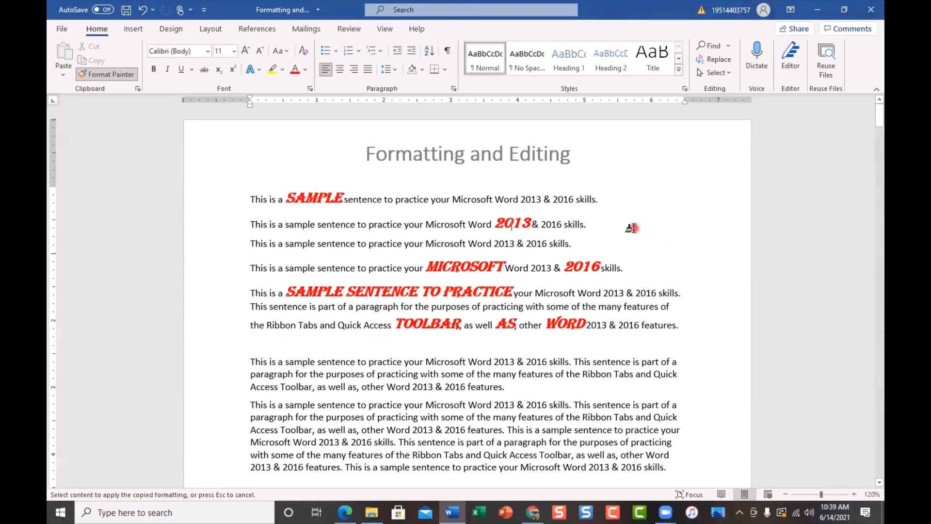
key("Escape")
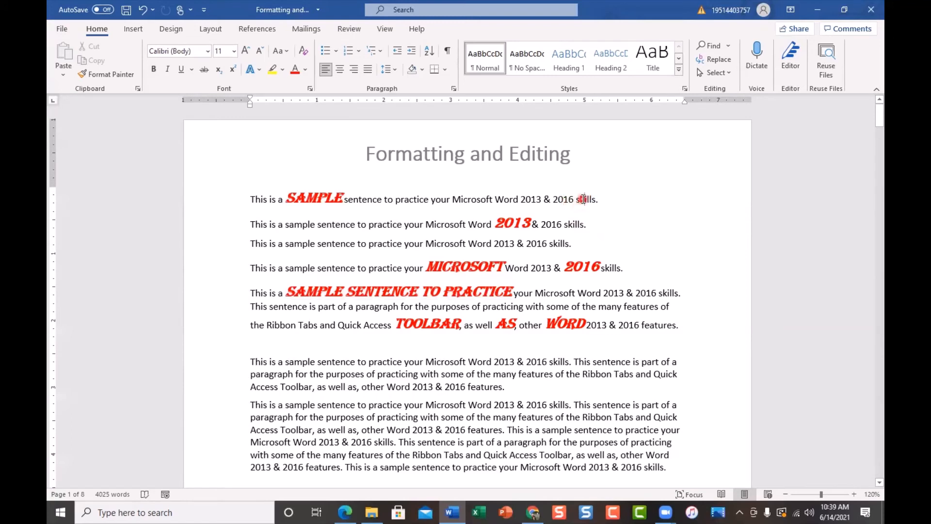
Copy the formatting of the first sentence's red "sample" onto "sample" in the third sentence with a single use of Format Painter.
left_click(95, 77)
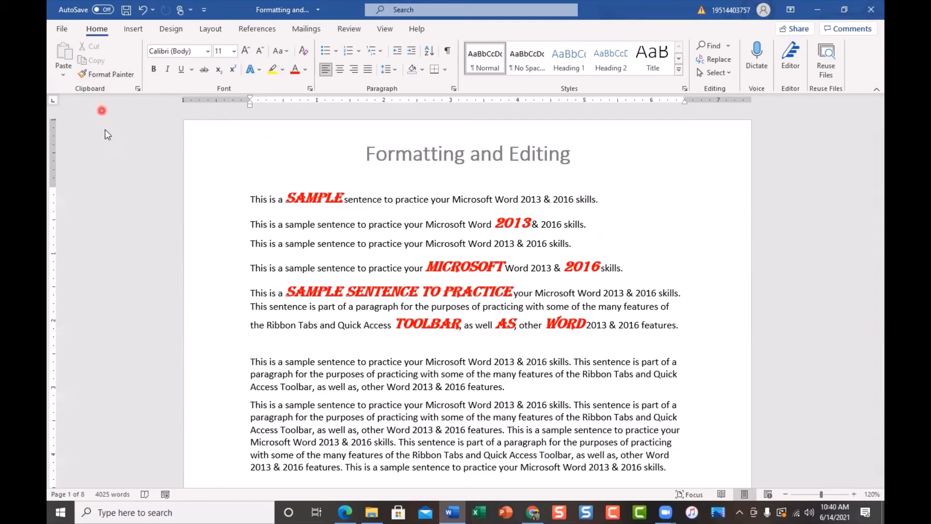
left_click(322, 269)
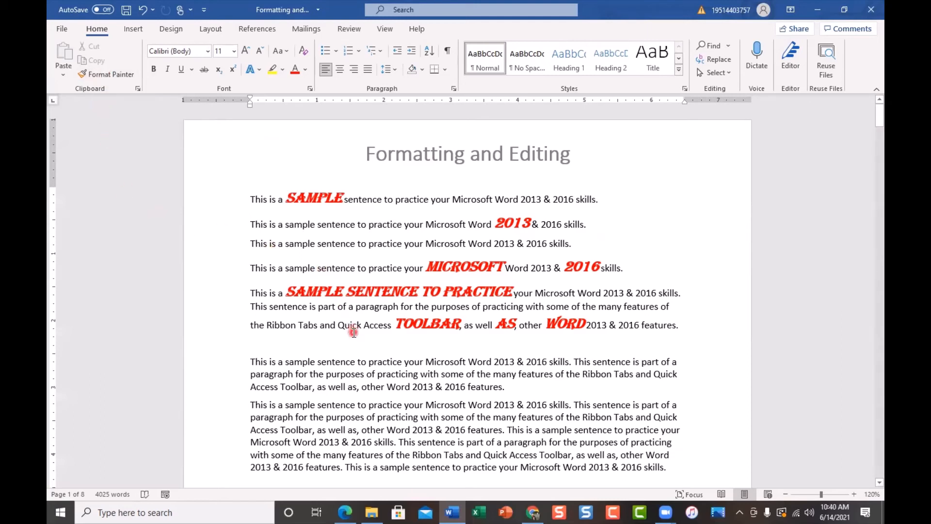
left_click(319, 196)
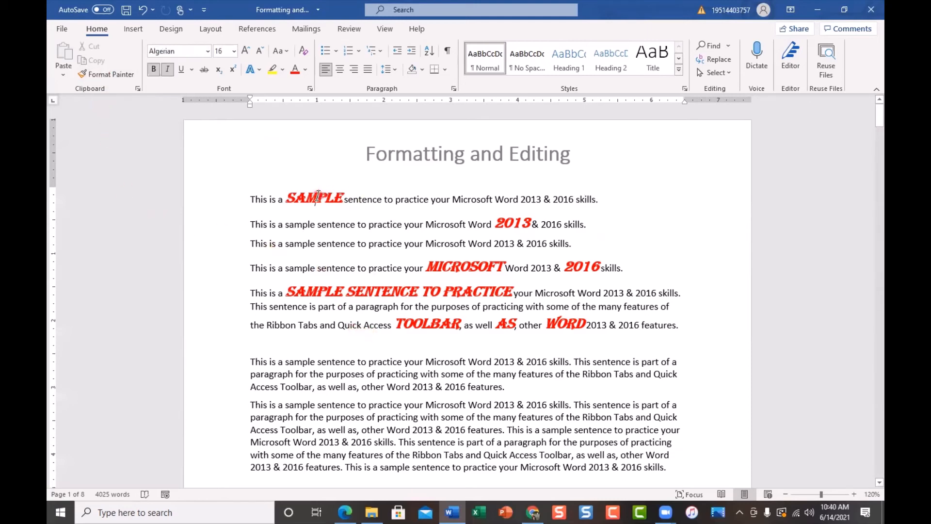
left_click(110, 72)
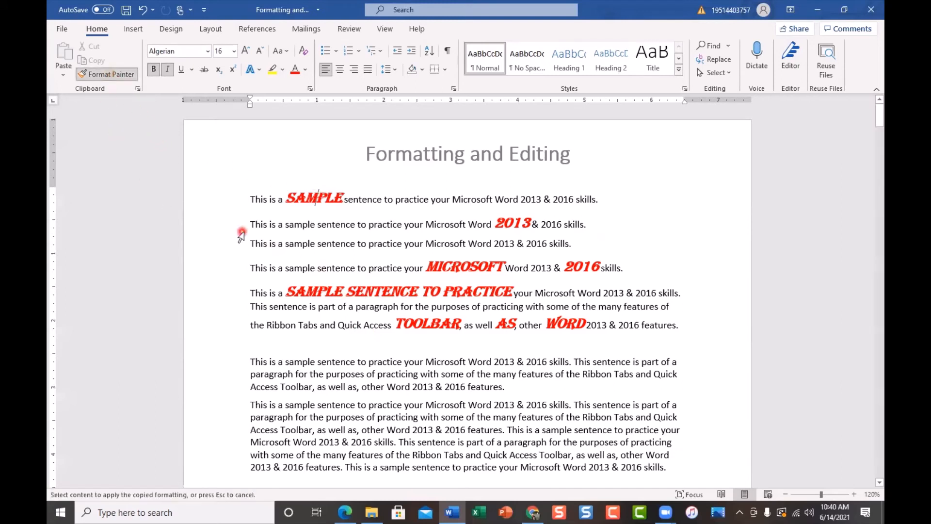
left_click(300, 243)
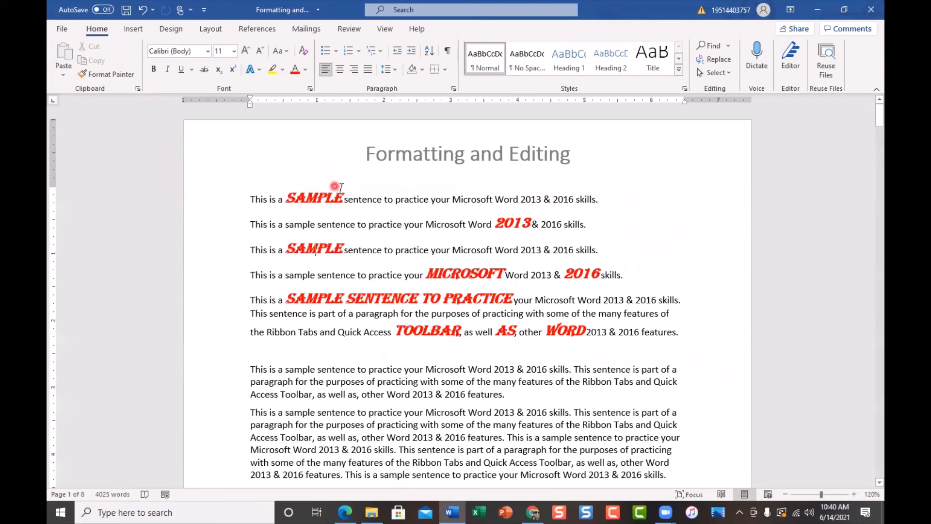
Copy the formatting of the third sentence's red "sample" onto the entire second paragraph below the sentences with Format Painter.
left_click(305, 249)
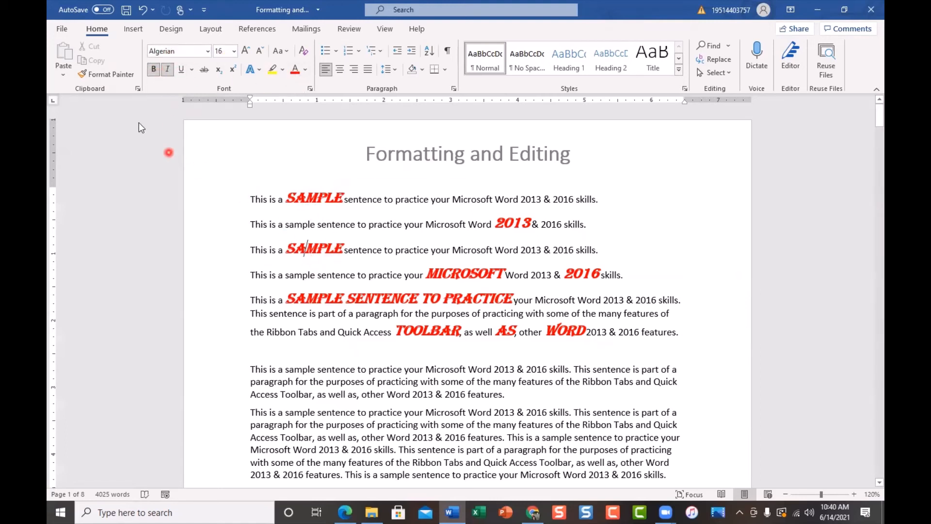
left_click(105, 75)
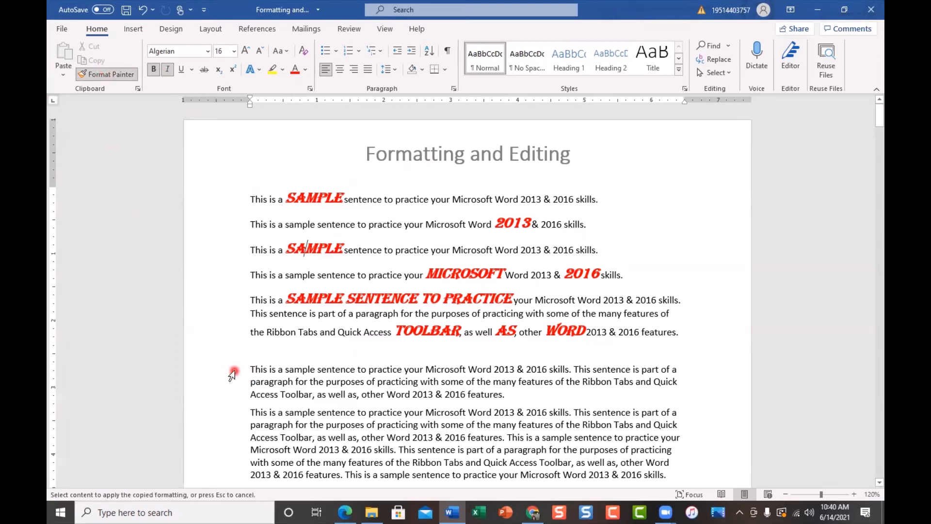
left_click_drag(232, 374, 223, 406)
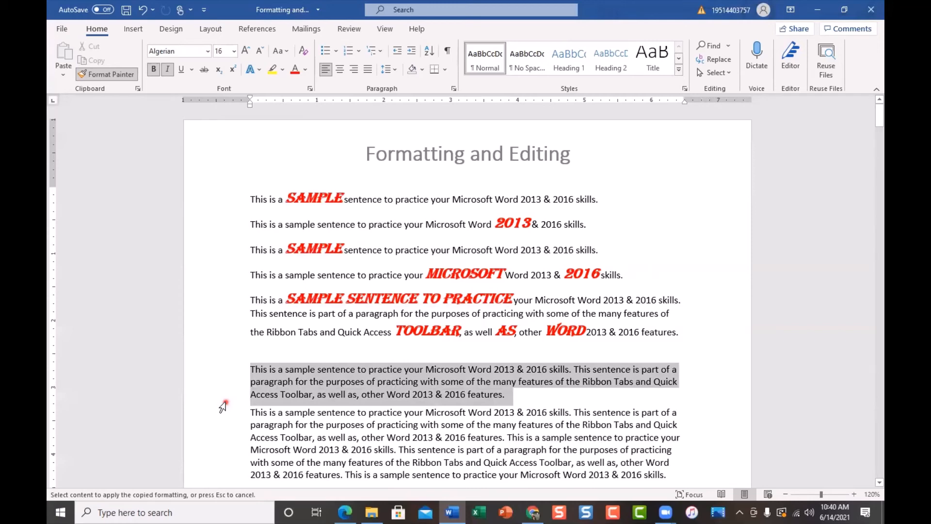
left_click_drag(223, 406, 225, 407)
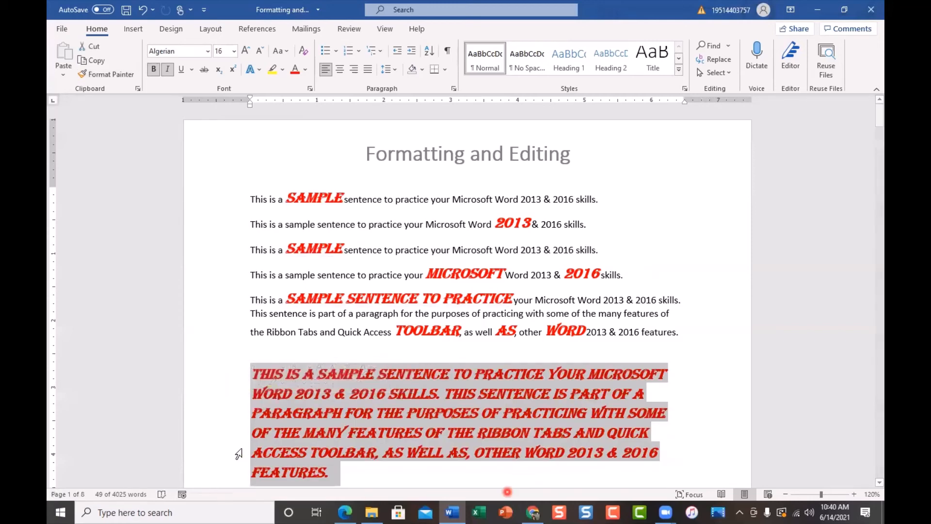
Lock Format Painter on the first line's red "sample" and paint the fourth line's "sample", third line's "practice" and second line's "sample sentence to practice your Microsoft".
scroll(697, 407, "down", 1)
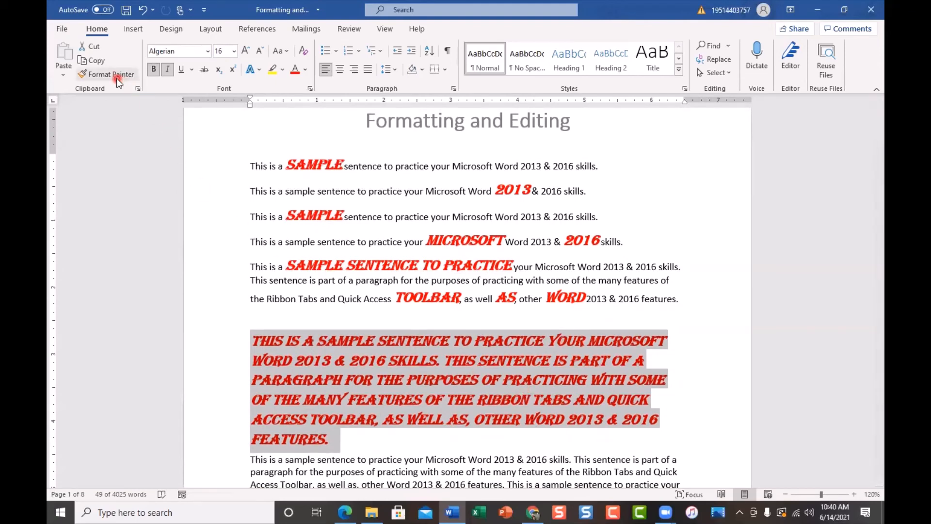
left_click(320, 167)
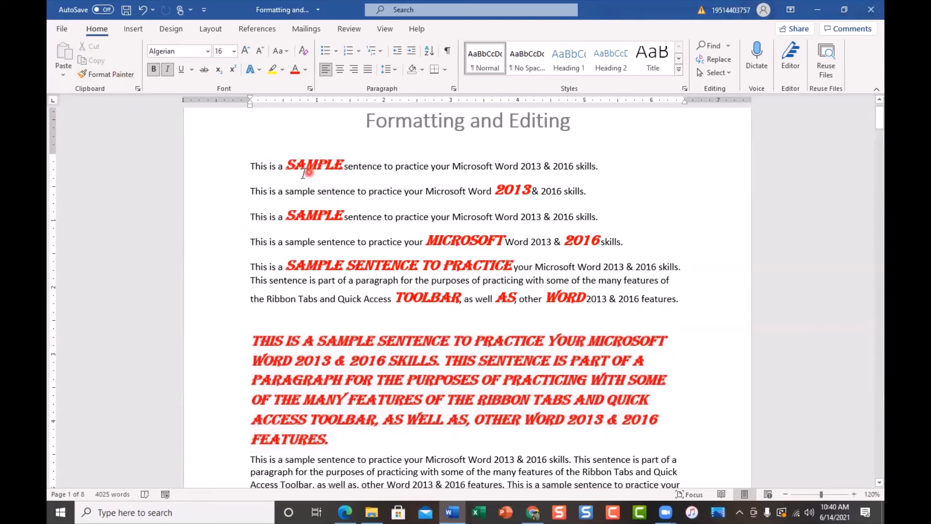
left_click(103, 78)
left_click_drag(286, 241, 316, 242)
left_click(405, 220)
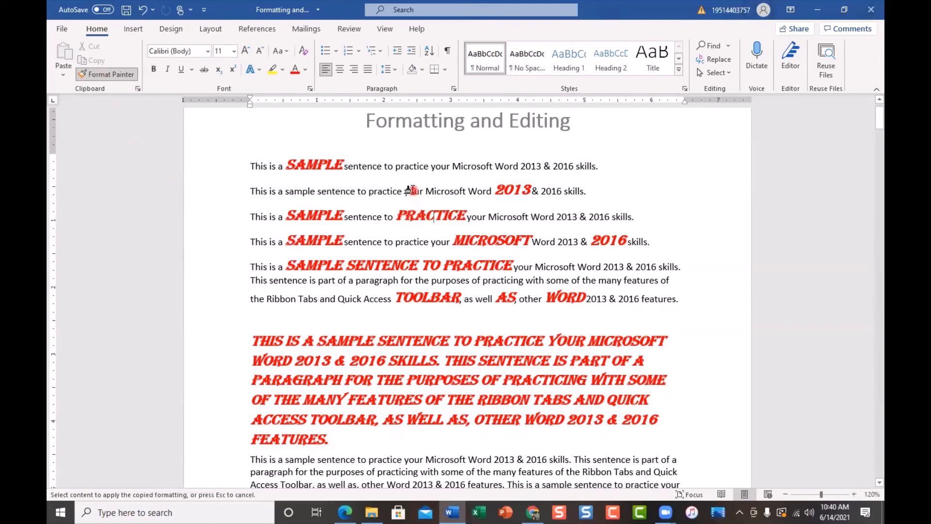
left_click(414, 192)
left_click_drag(313, 192, 487, 193)
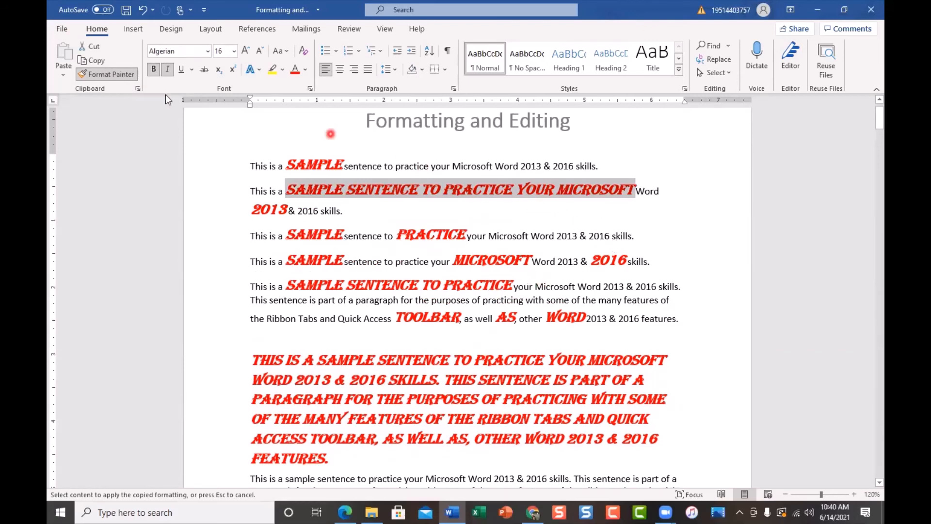
left_click(104, 77)
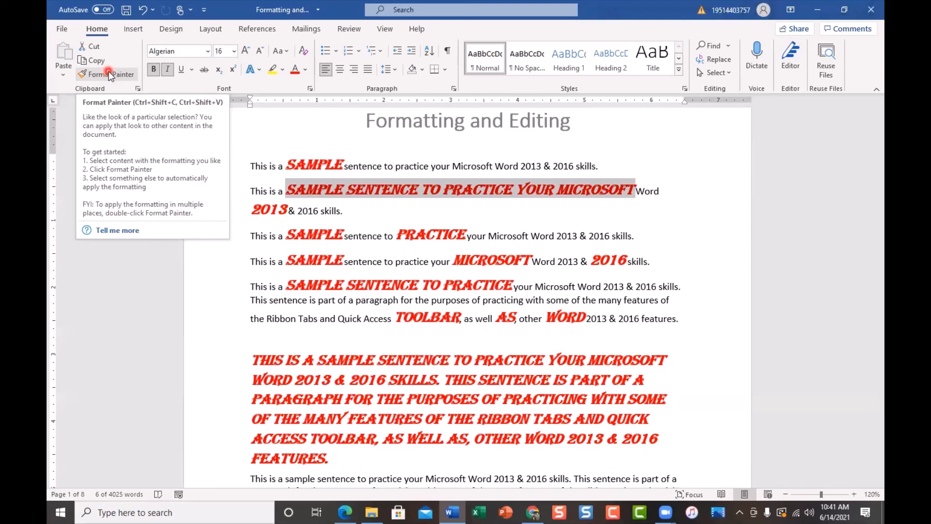
Read through the Format Painter help article, close it, and review the Format Painter tooltip.
left_click(105, 231)
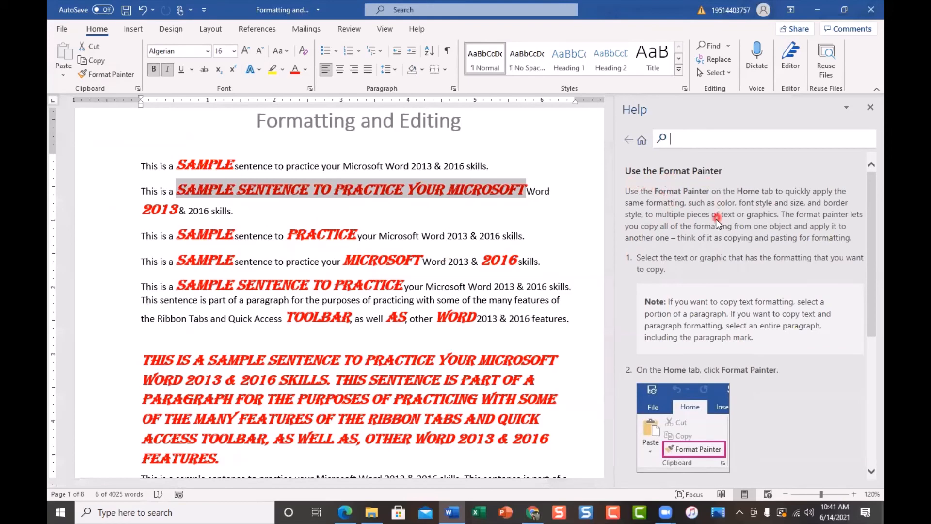
scroll(723, 259, "down", 1)
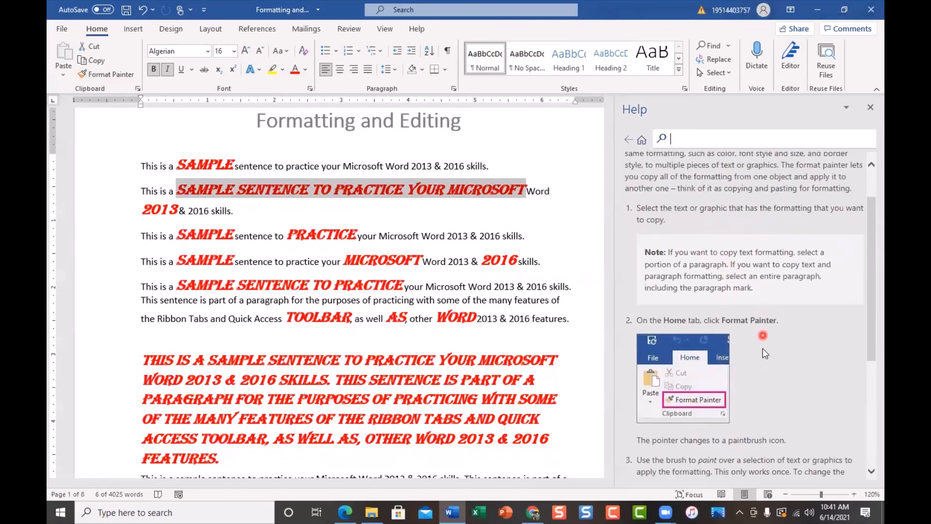
scroll(762, 351, "down", 1)
scroll(763, 351, "down", 2)
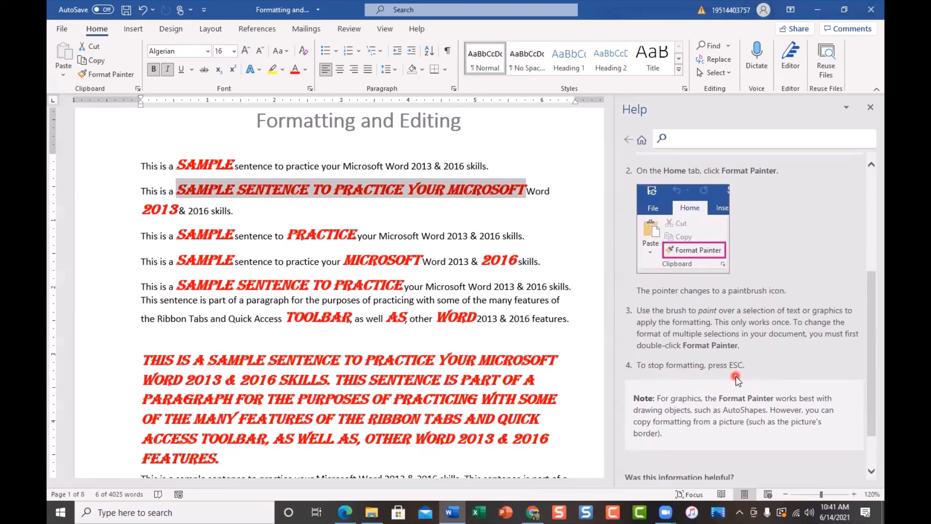
scroll(688, 395, "down", 2)
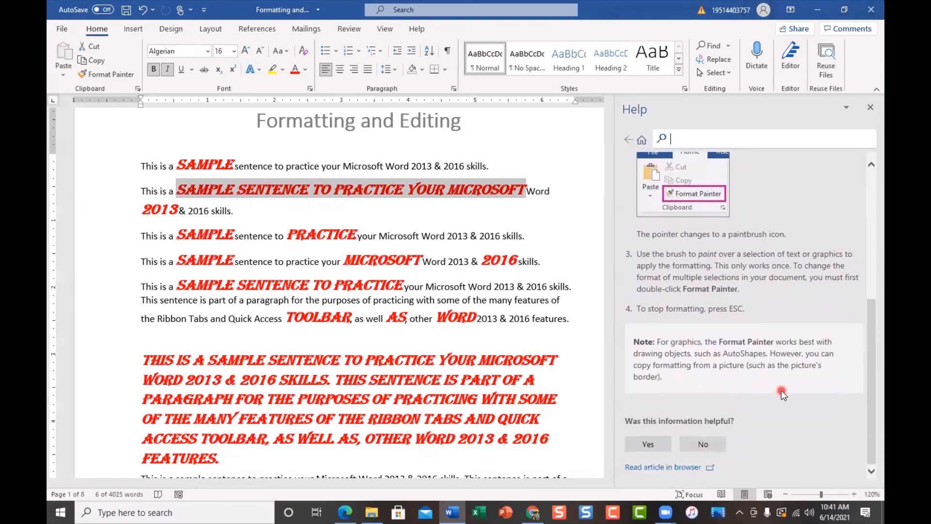
scroll(782, 390, "up", 7)
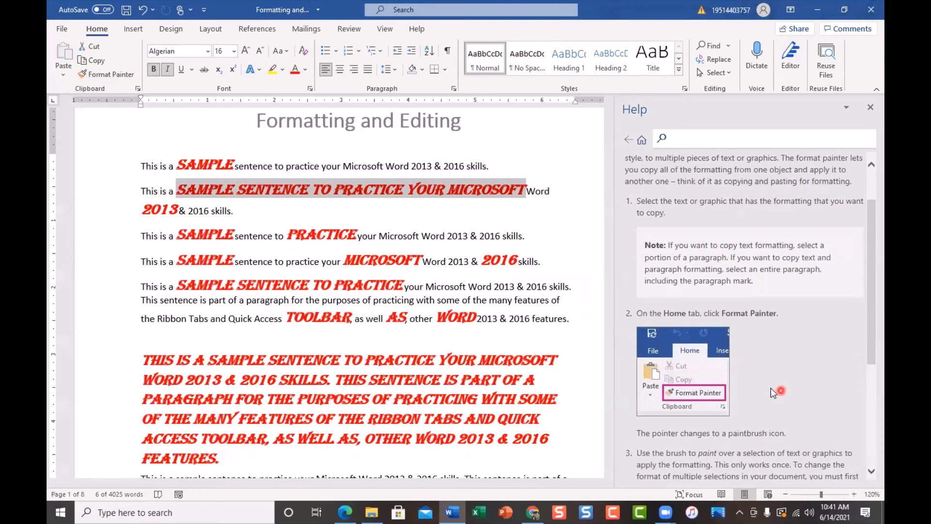
left_click(867, 107)
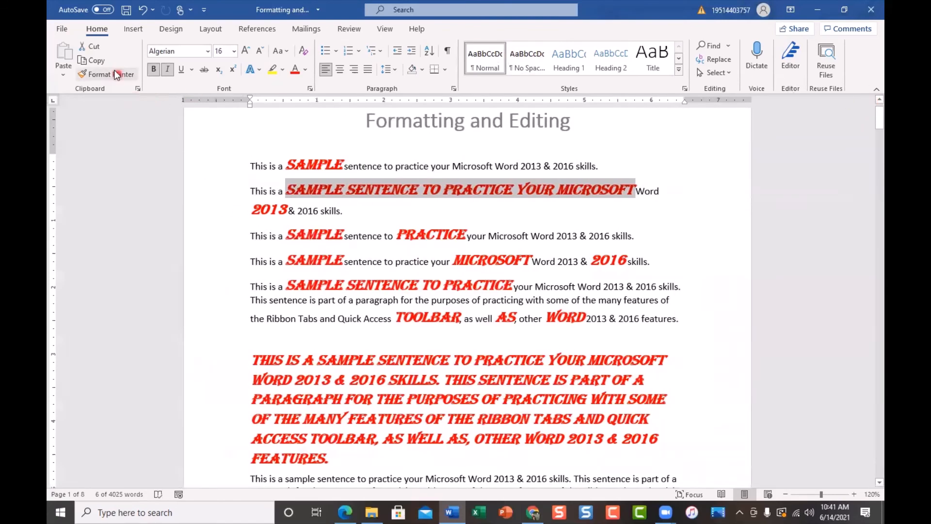
mouse_move(112, 76)
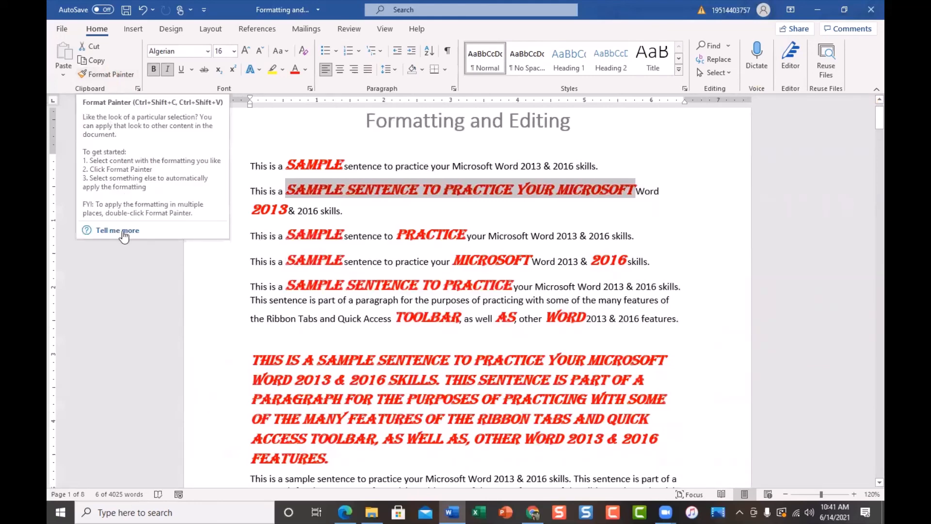
left_click(347, 190)
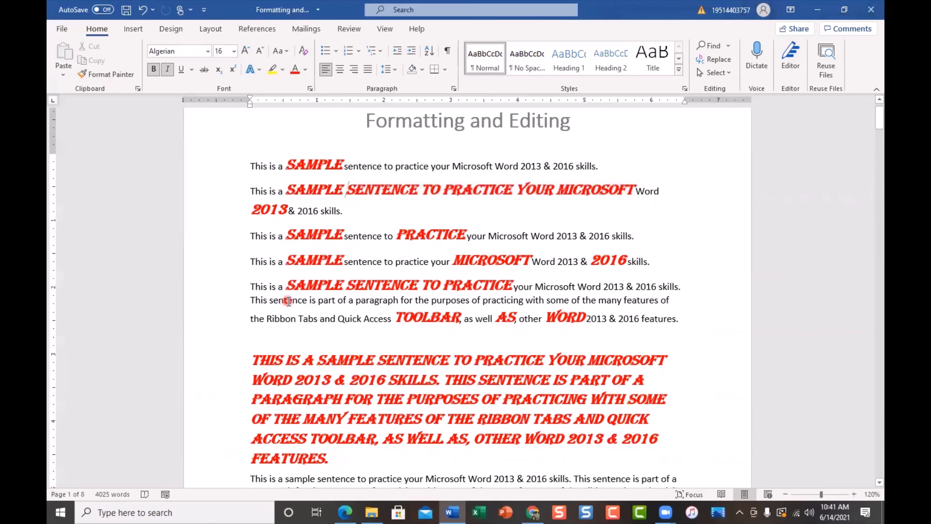